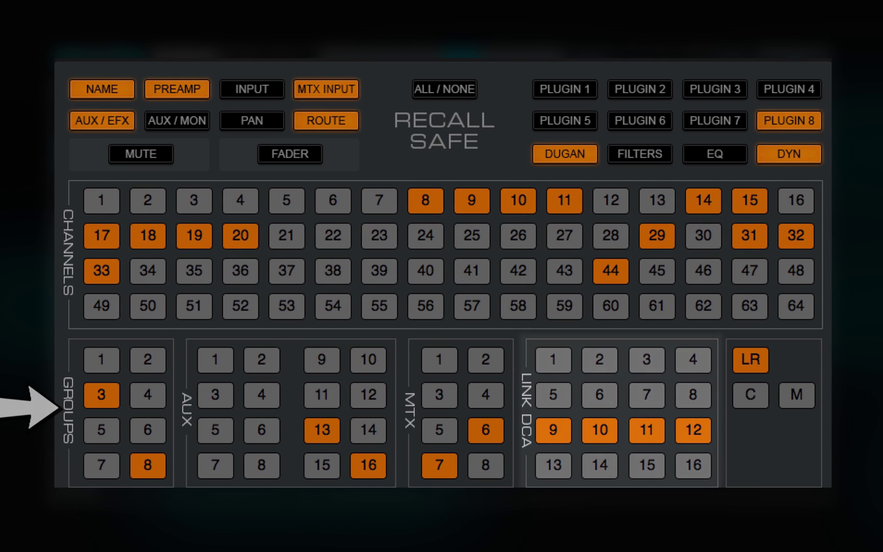
- Toggle recall safe on channels 8, 23, 6 and 37, Filters and Dugan
click(425, 201)
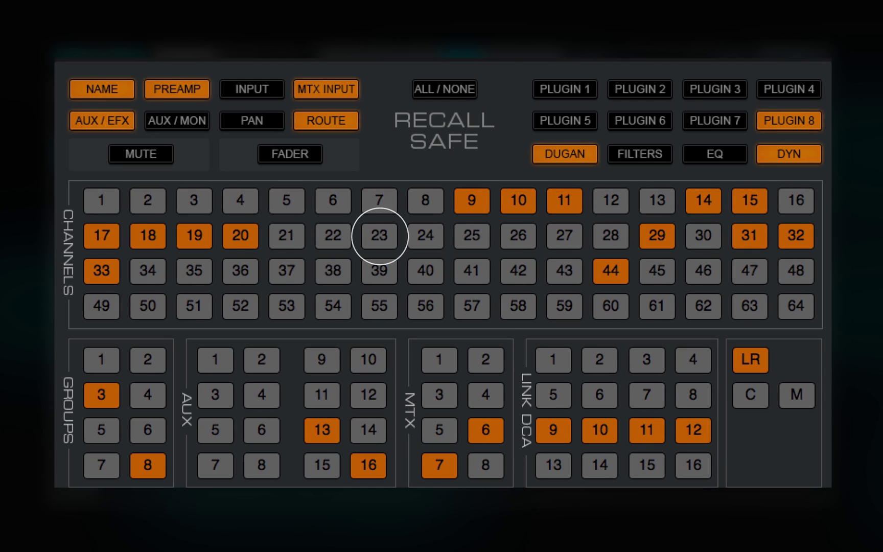
click(379, 235)
click(333, 200)
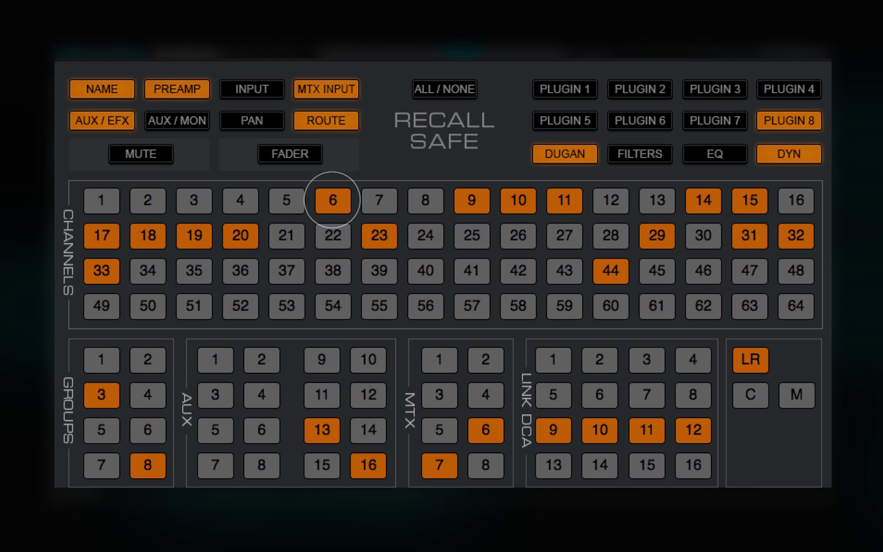
click(286, 270)
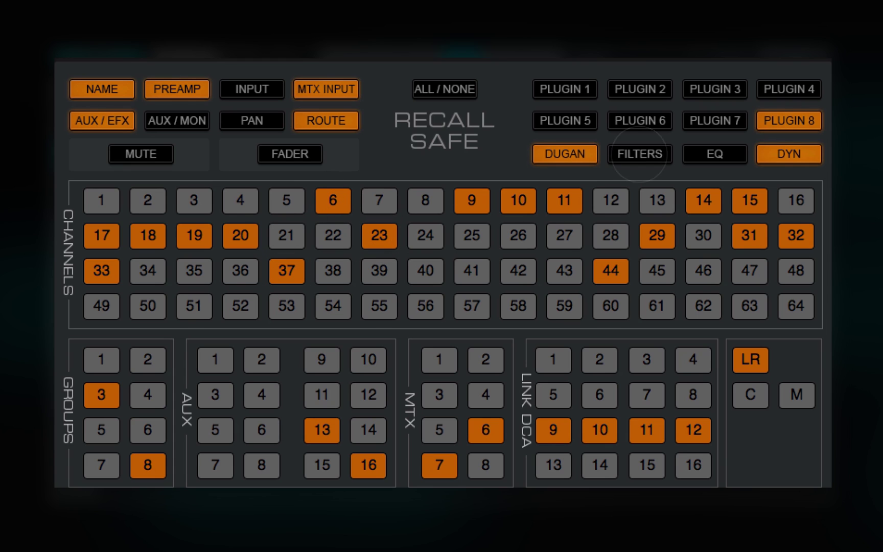
click(641, 154)
click(564, 154)
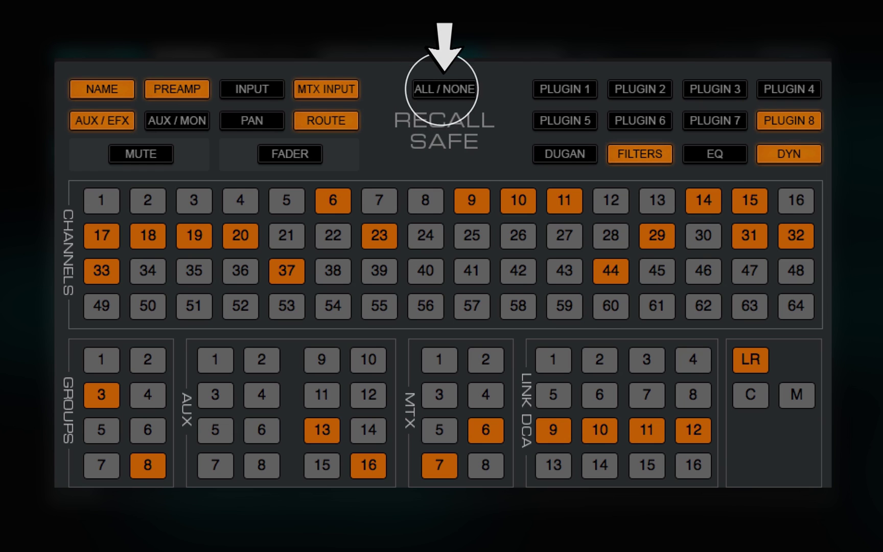
- Use ALL / NONE to select everything, clear it, then select everything again
click(444, 88)
click(445, 89)
click(445, 89)
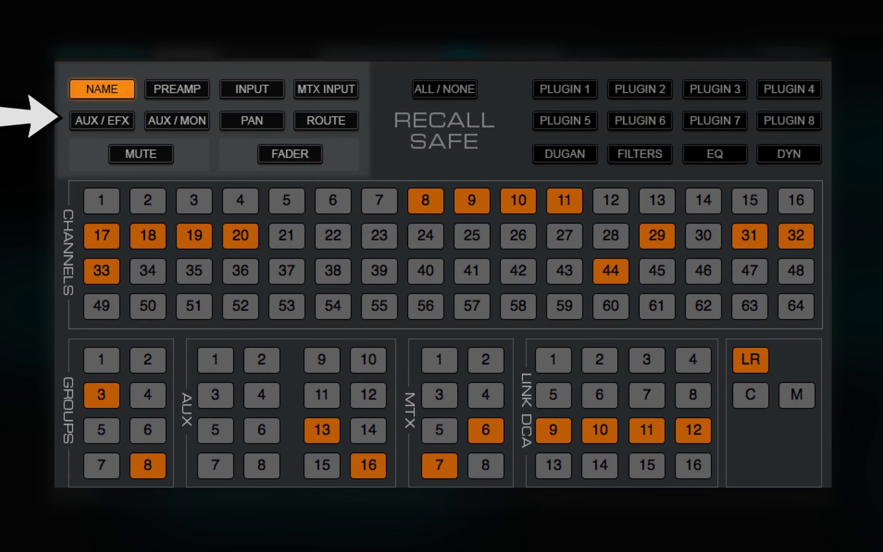
- Make Mute, Fader, Pan and Route recall safe
click(141, 154)
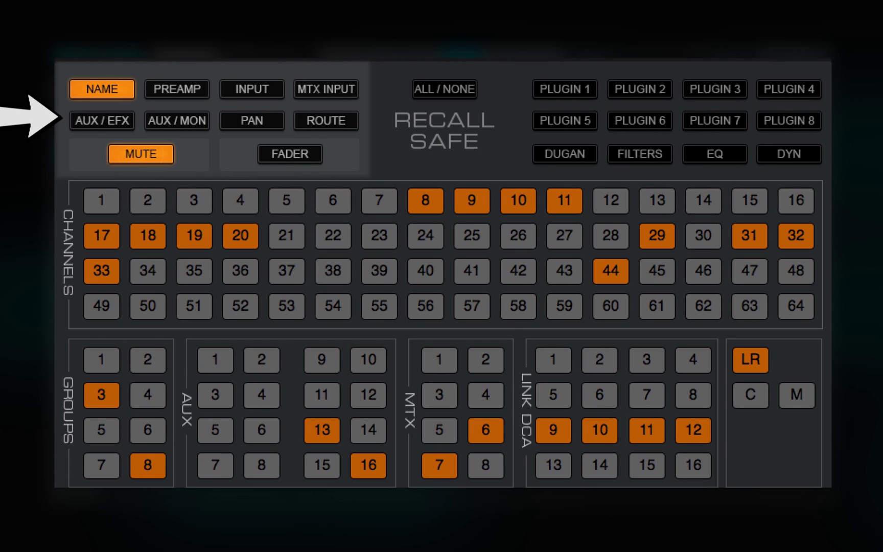
click(290, 154)
click(251, 121)
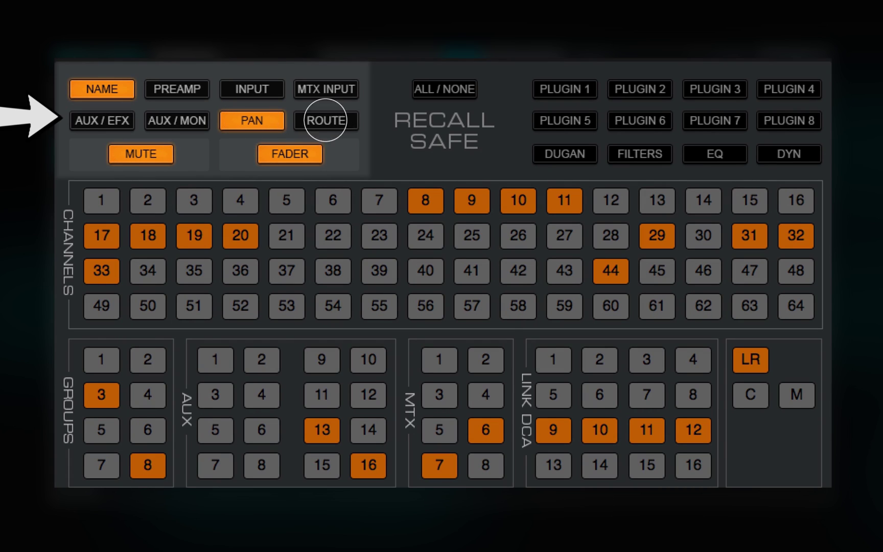
click(325, 120)
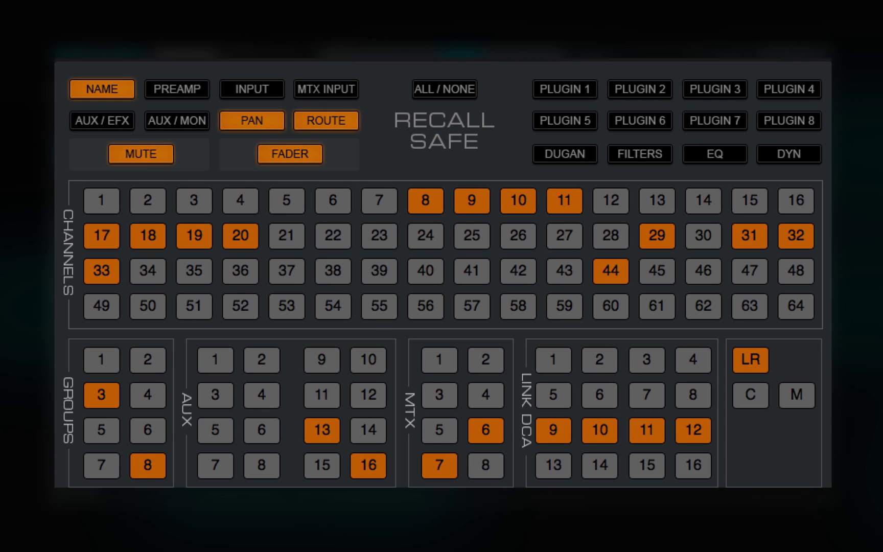
- Make plug-in slots 1, 6 and 7 recall safe
click(562, 89)
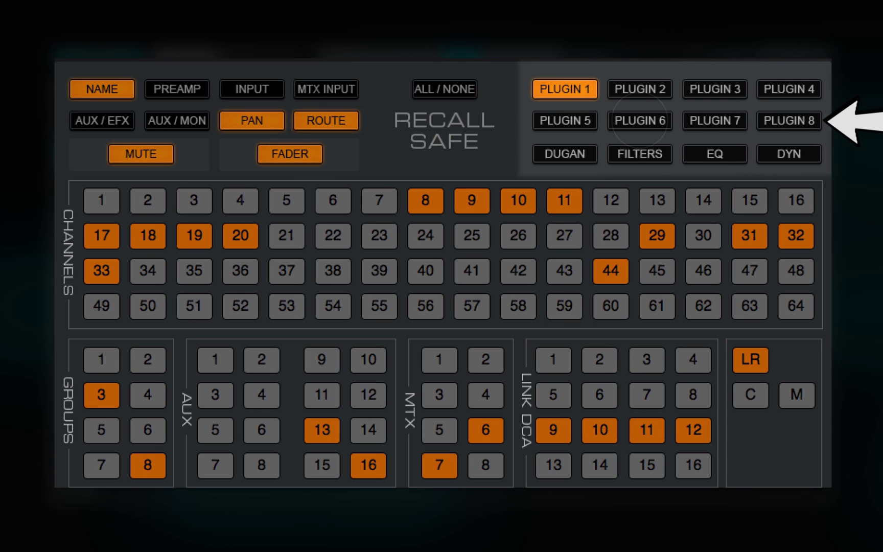
click(640, 120)
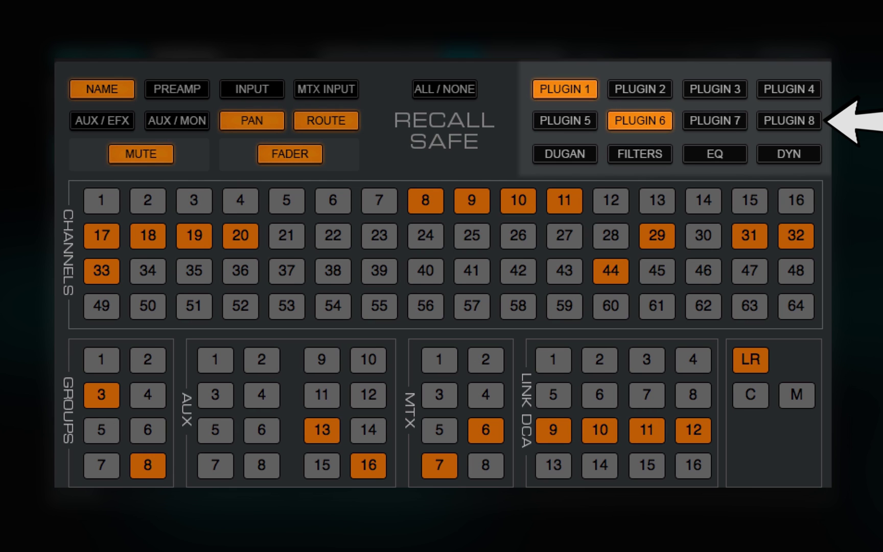
click(715, 120)
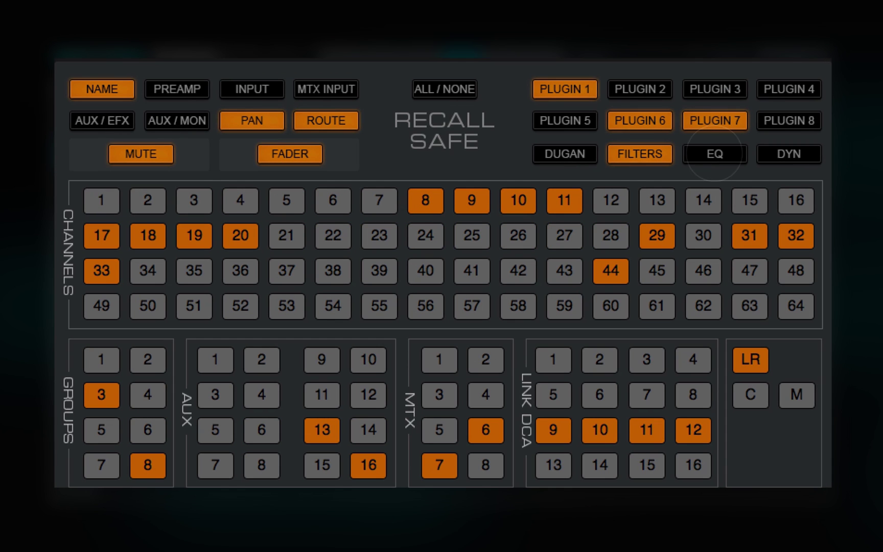
- Turn on recall safe for EQ and Dynamics, then for Dugan
click(715, 153)
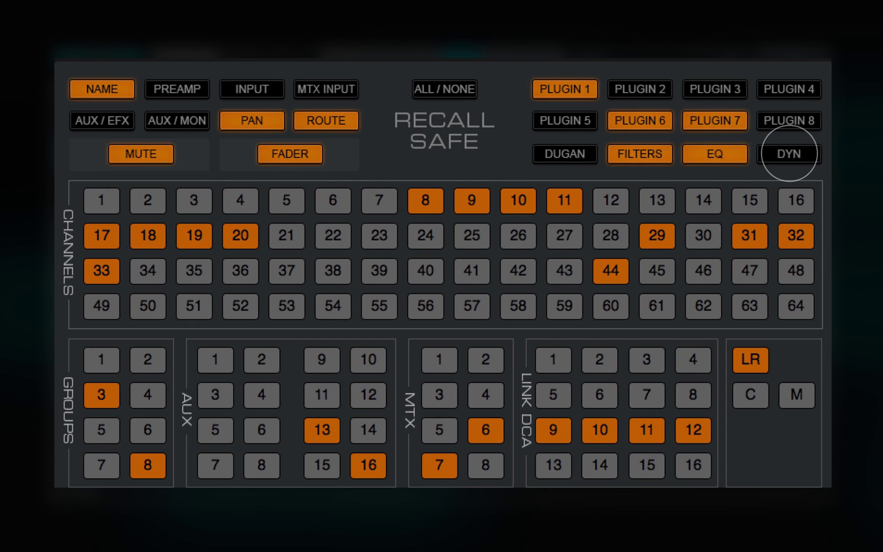
click(788, 154)
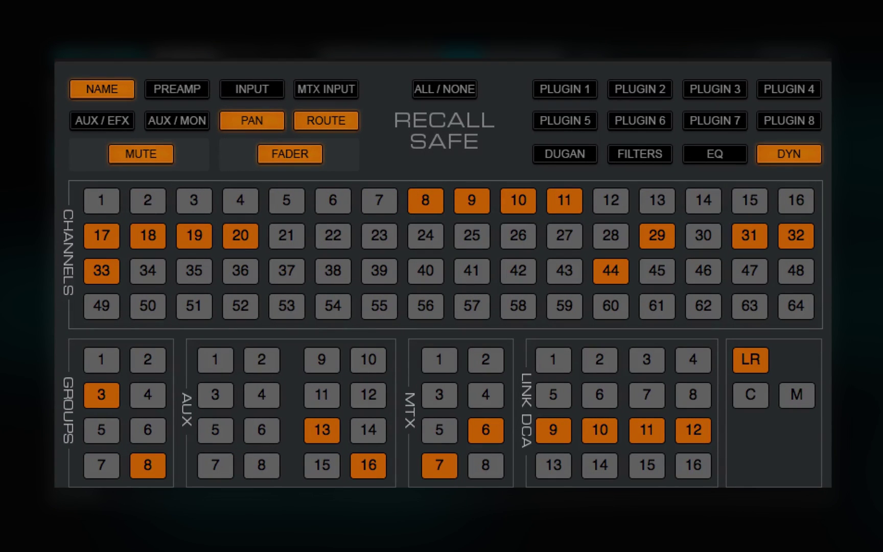
click(564, 153)
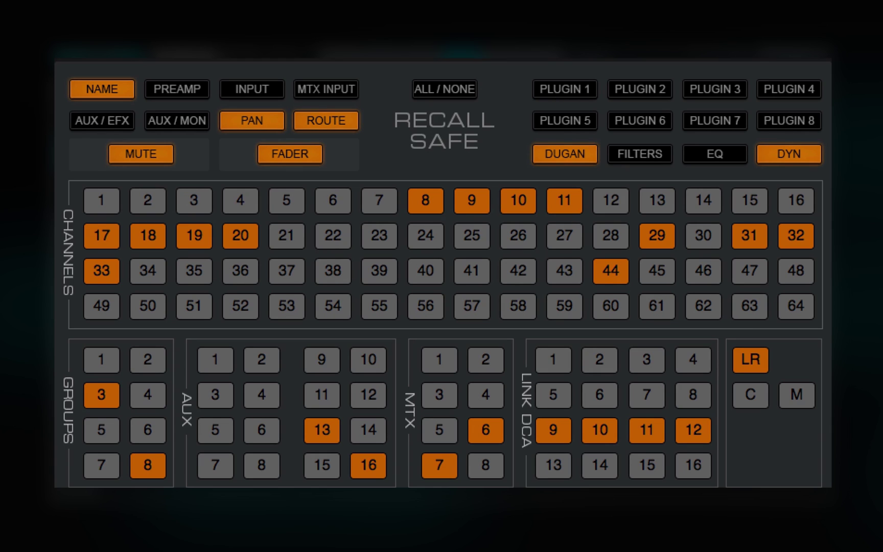
- Mark channels 23 and 5, group 2 and matrix 3 recall safe
click(380, 236)
click(286, 200)
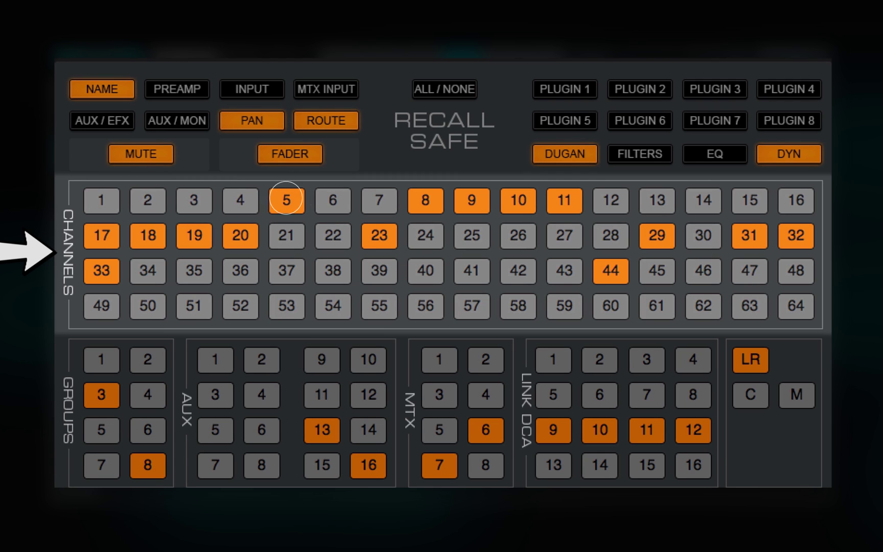
click(148, 360)
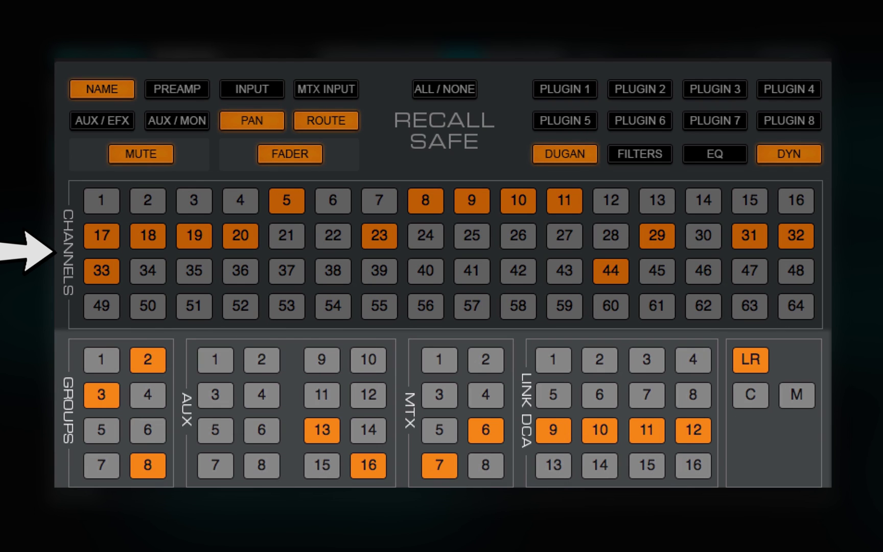
click(439, 395)
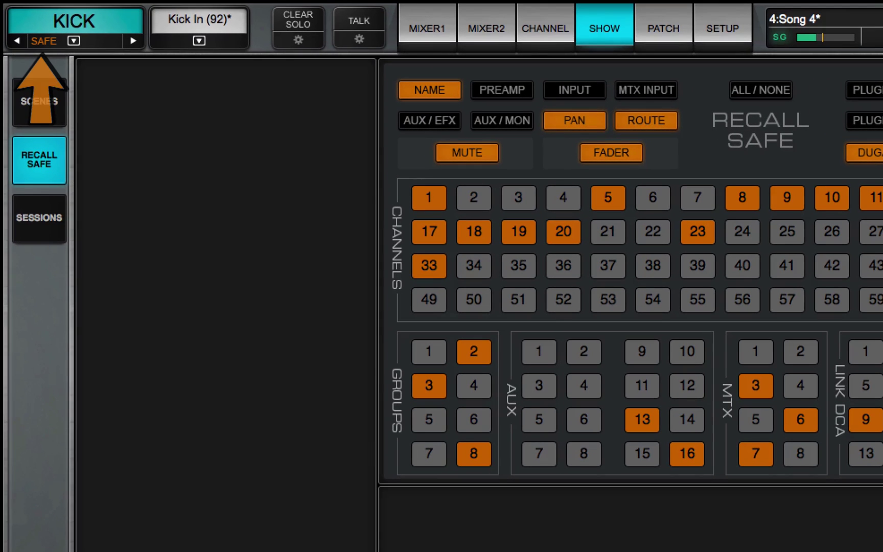
- Toggle channel 1 (KICK) safe off and on, then re-safe it via Channel Recall Safe
click(429, 198)
click(428, 198)
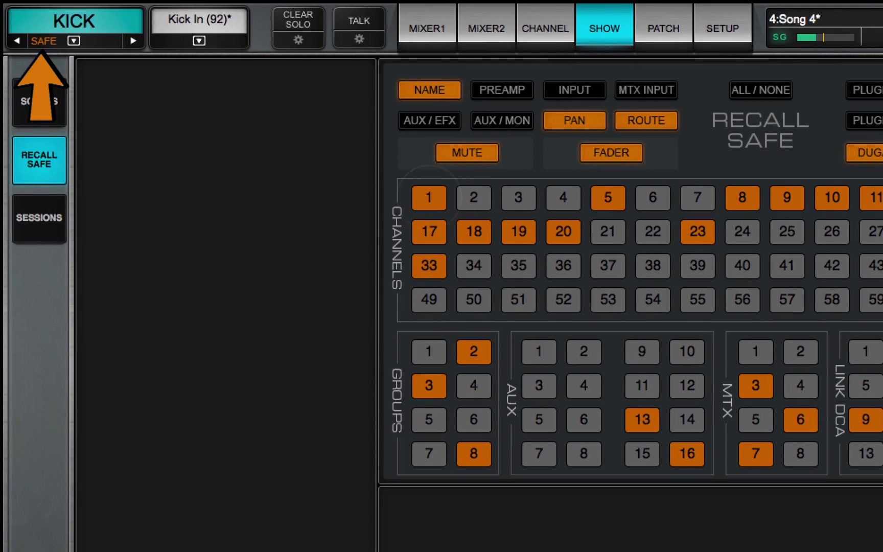
click(429, 197)
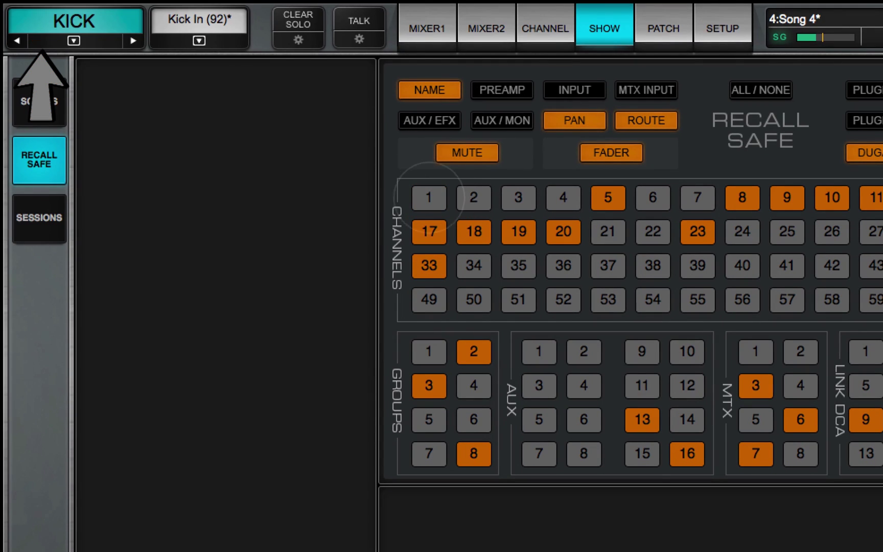
click(199, 40)
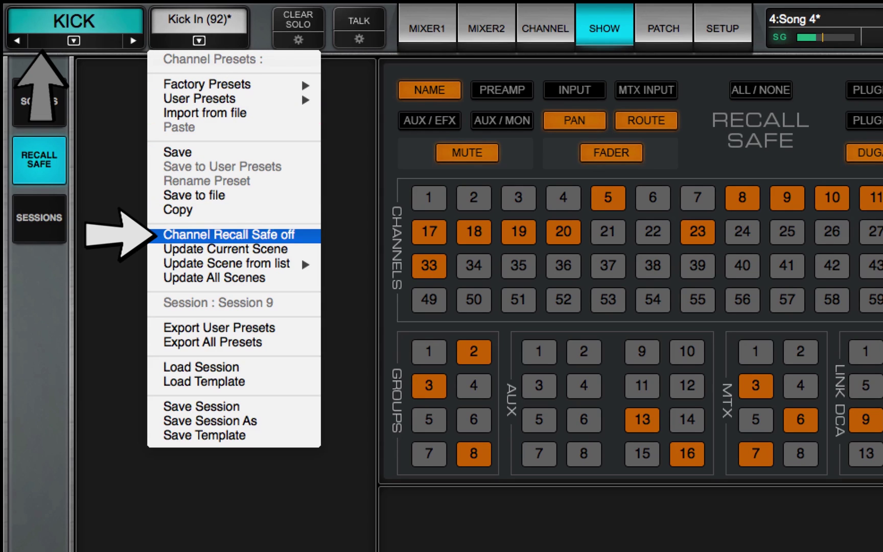
click(226, 235)
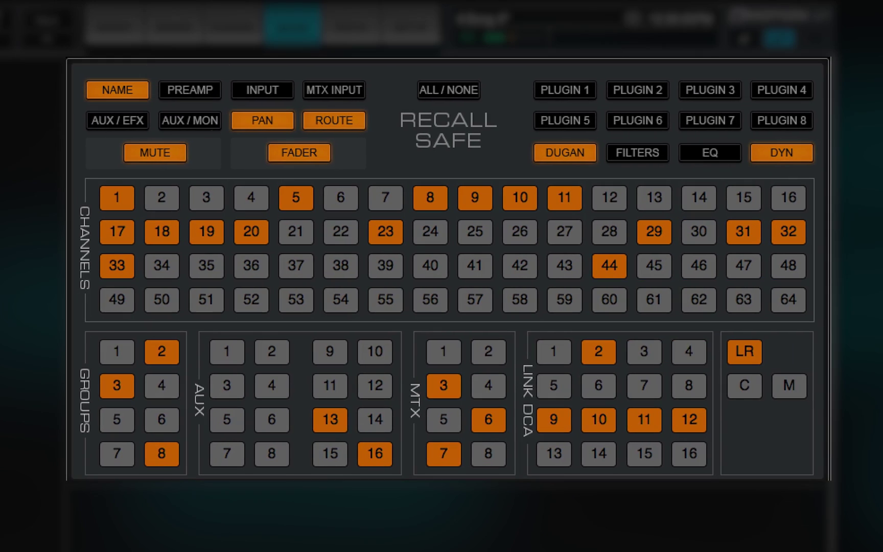
- Make Preamp settings recall safe
click(190, 89)
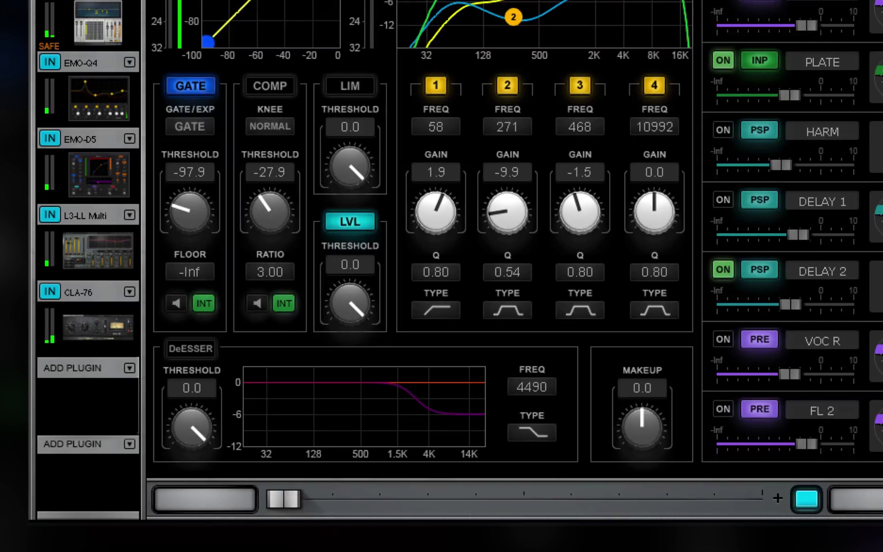
- Make the L3-LL Multi rack plug-in recall safe
click(97, 248)
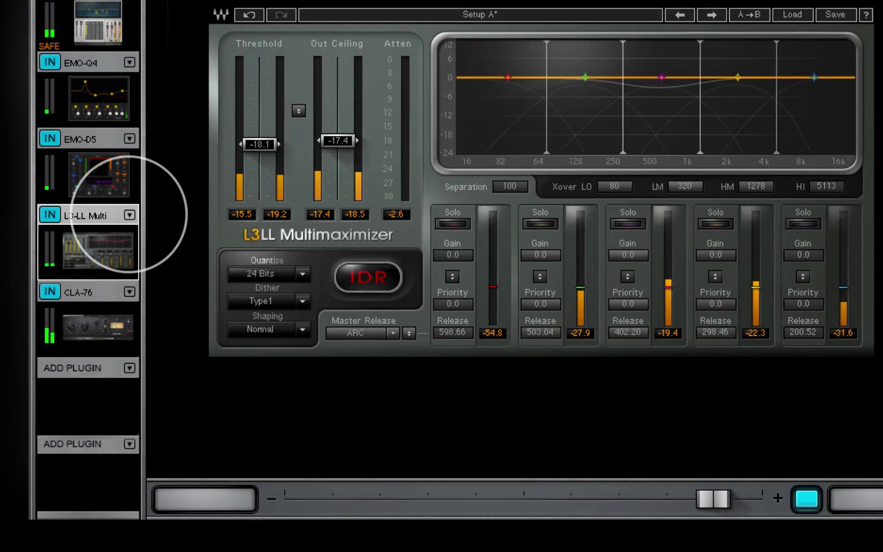
click(129, 214)
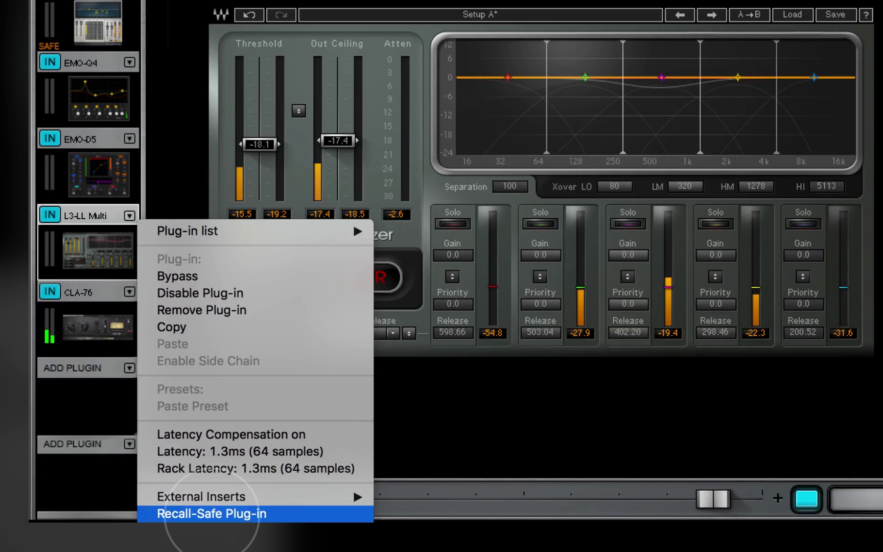
click(212, 514)
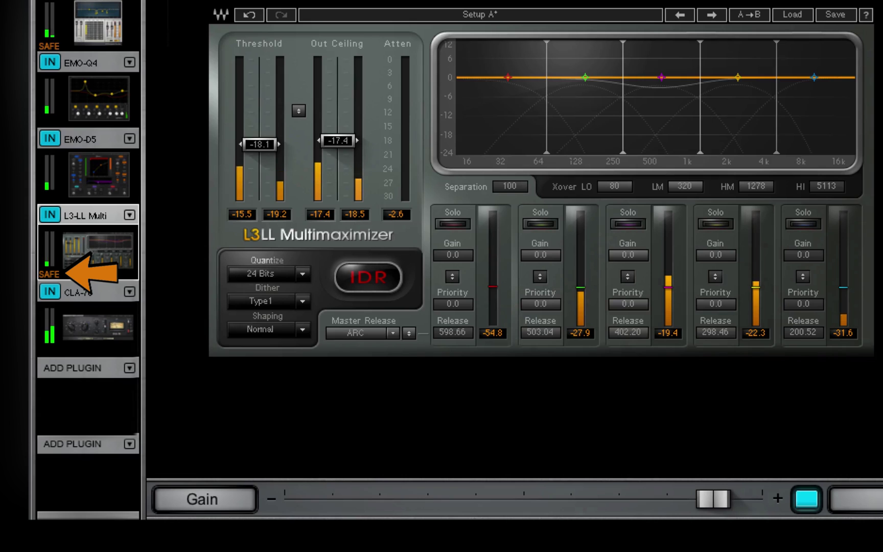
- Make the CLA-76 rack plug-in recall safe
click(90, 327)
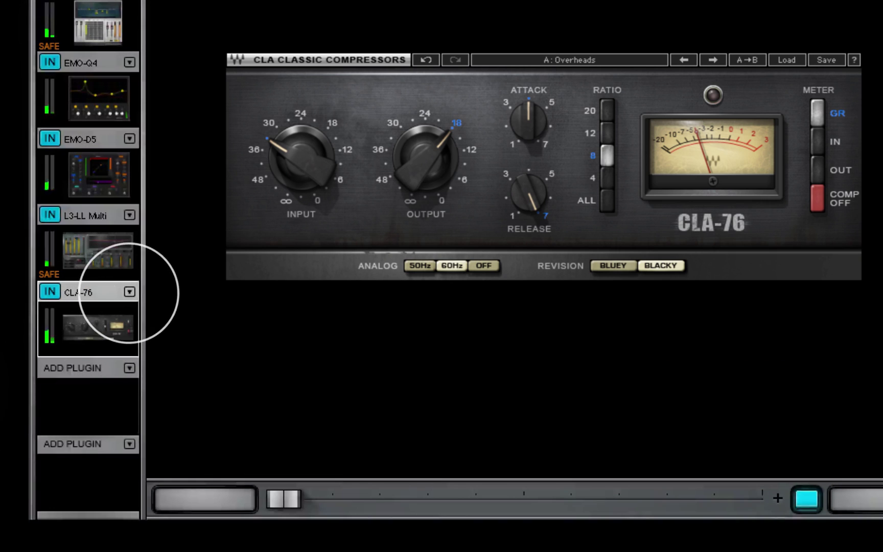
click(129, 292)
click(207, 516)
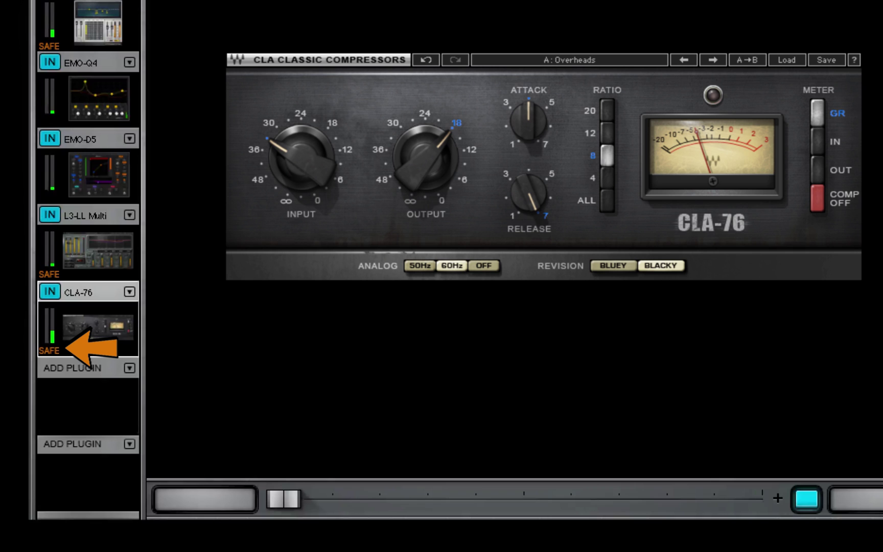